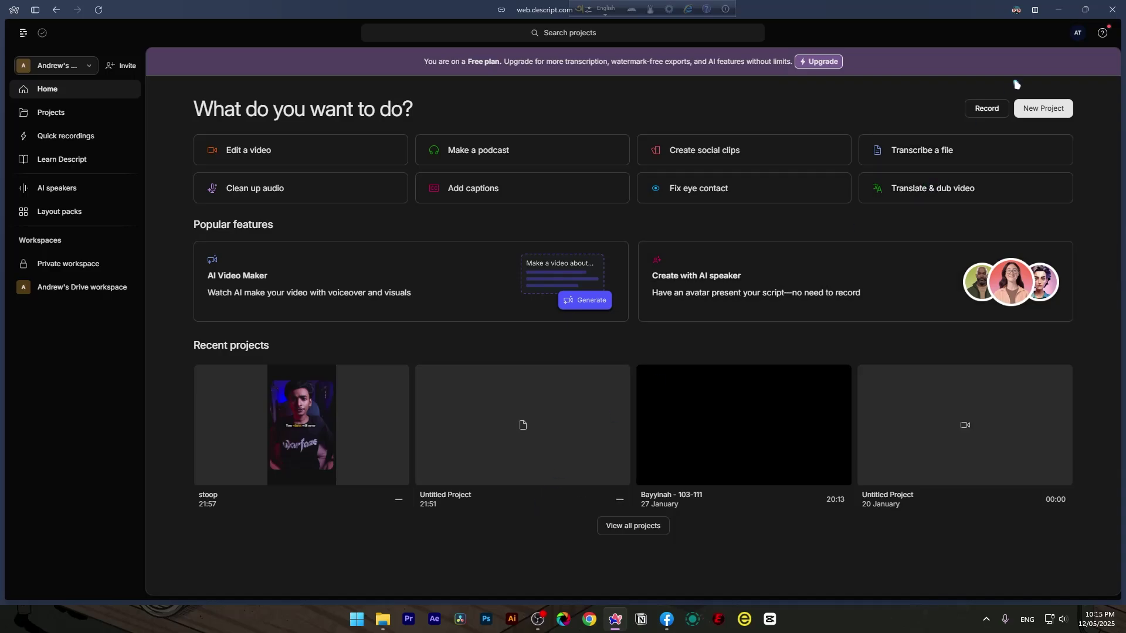
Create a new video project.
click(1040, 110)
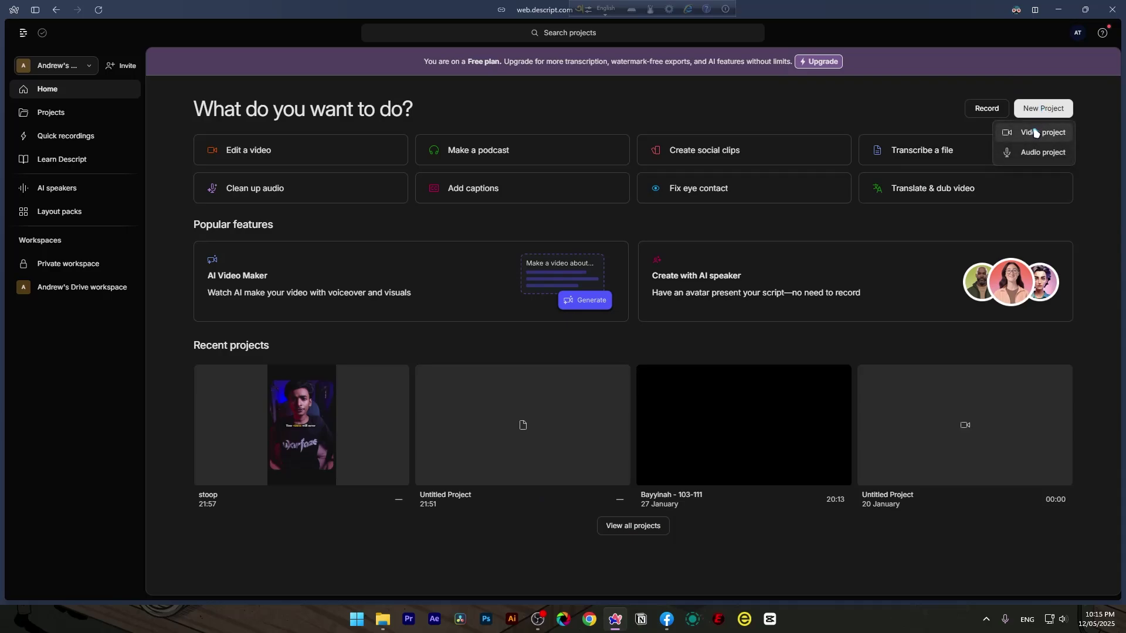
click(1034, 134)
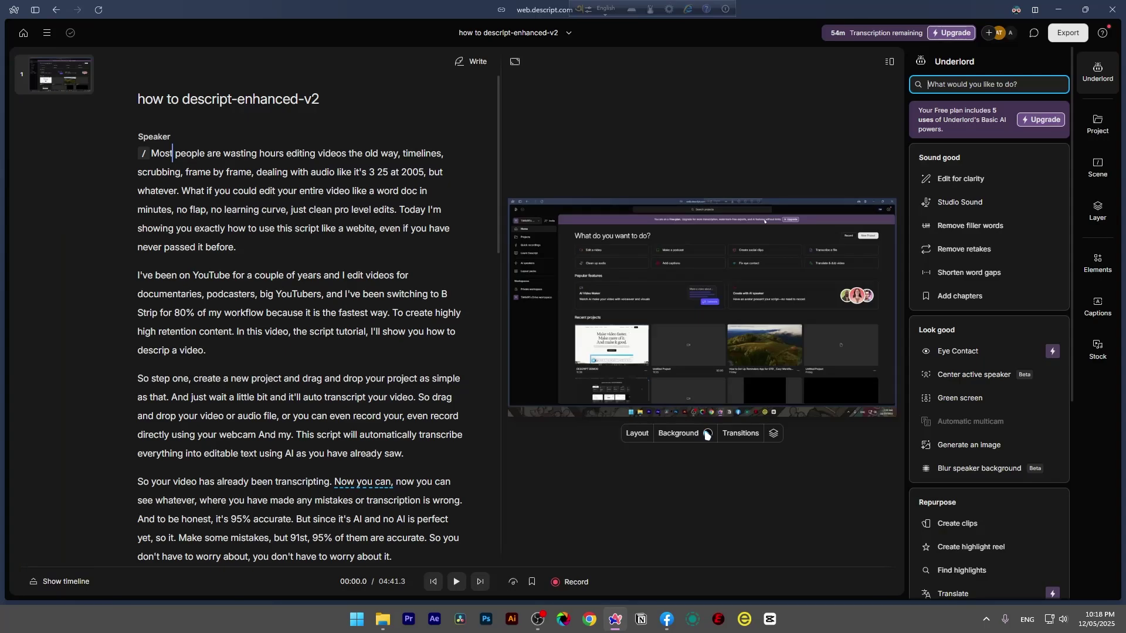
Delete the transcript paragraph from "You can export 14 a TP" through "this script is the feature." and briefly play the video.
scroll(367, 353, down, 15)
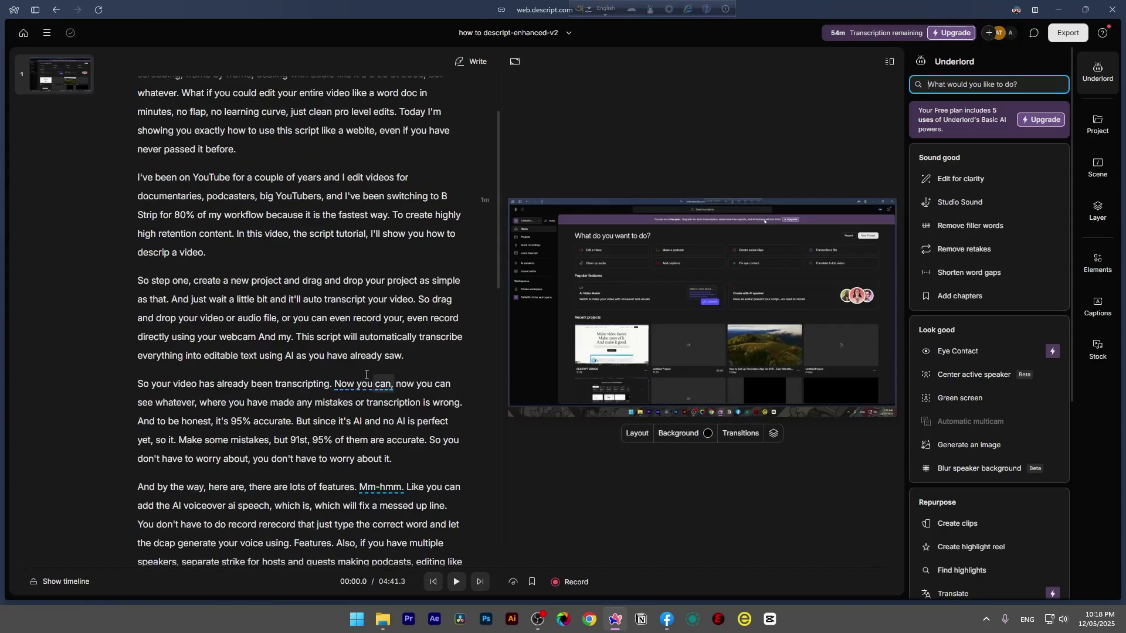
scroll(368, 353, down, 4)
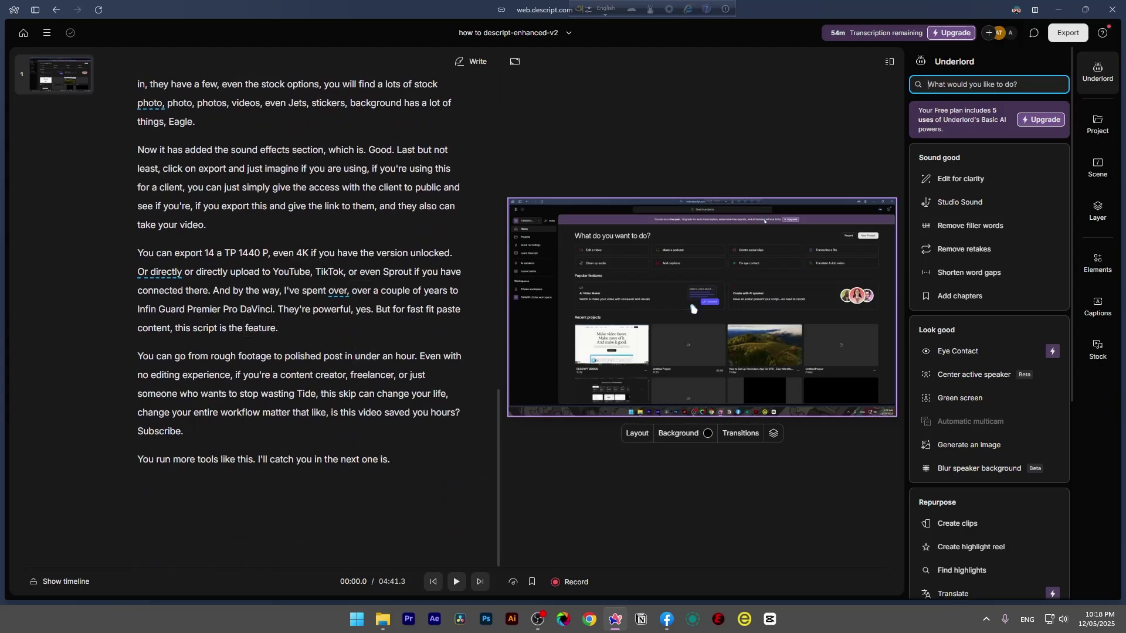
click(136, 253)
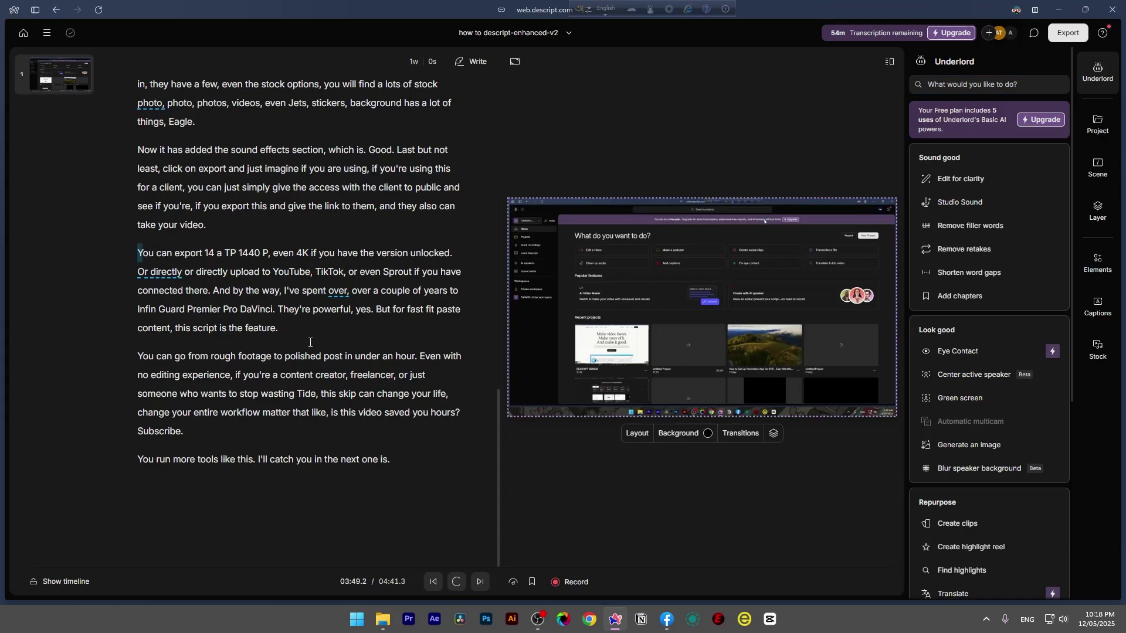
click(259, 327)
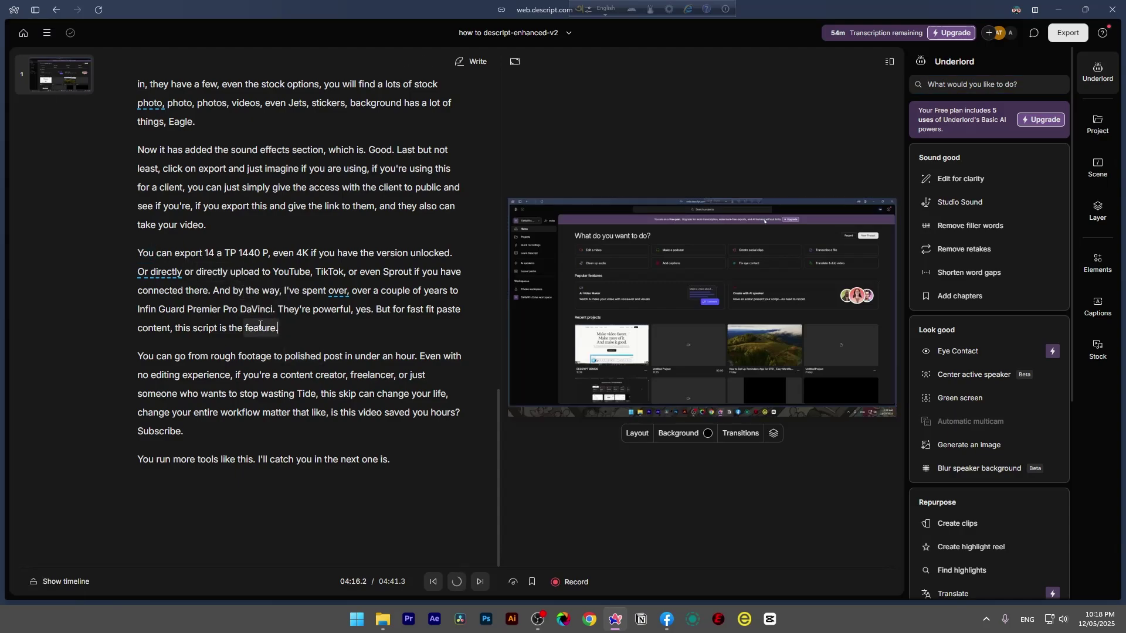
drag(260, 327, 107, 256)
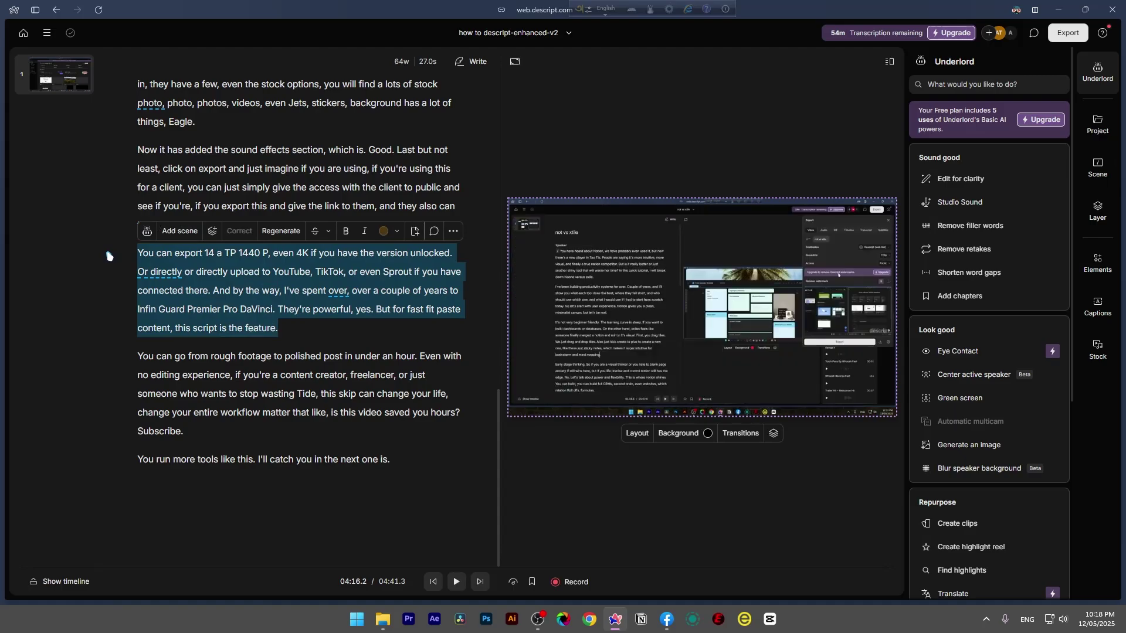
key(BackSpace)
key(space)
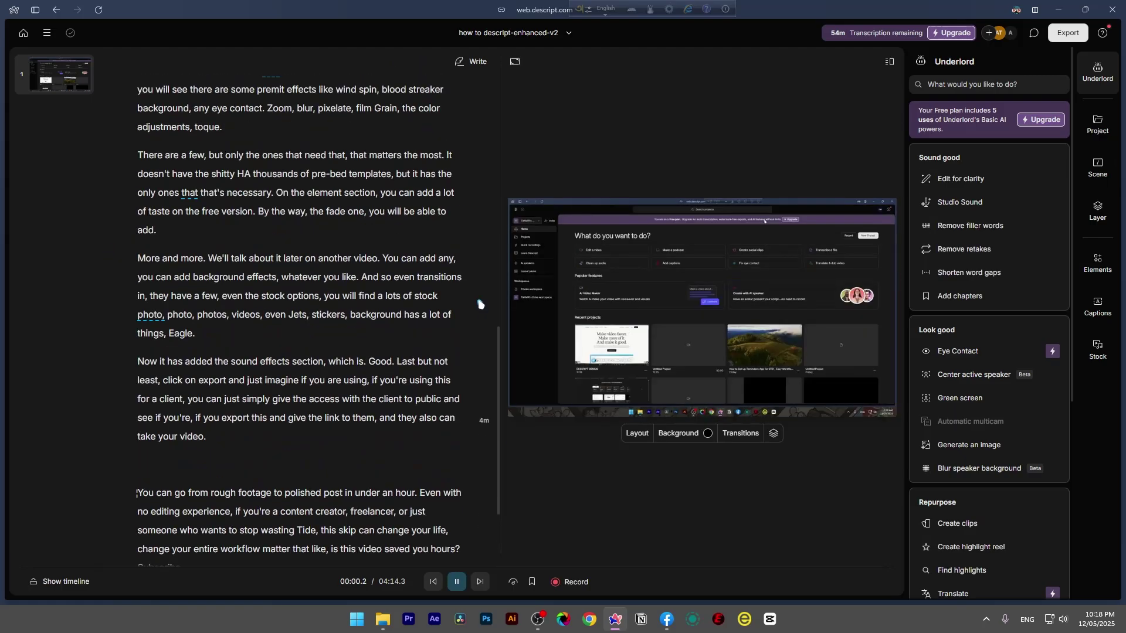
key(space)
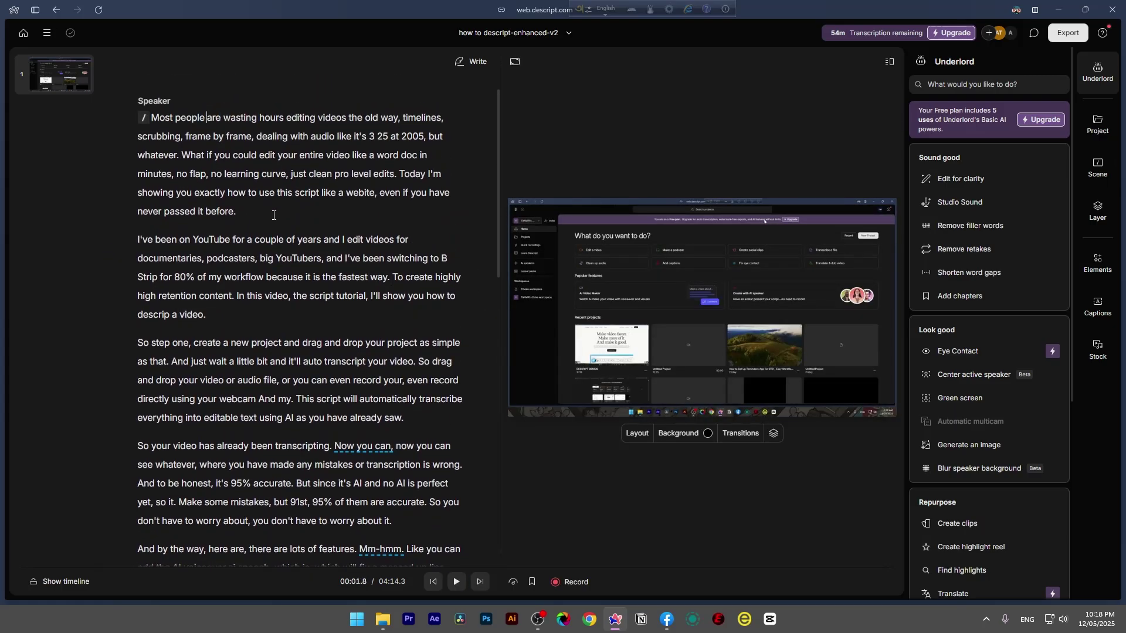
Find all filler words in the composition and remove every one using Delete and replace with gap.
click(958, 234)
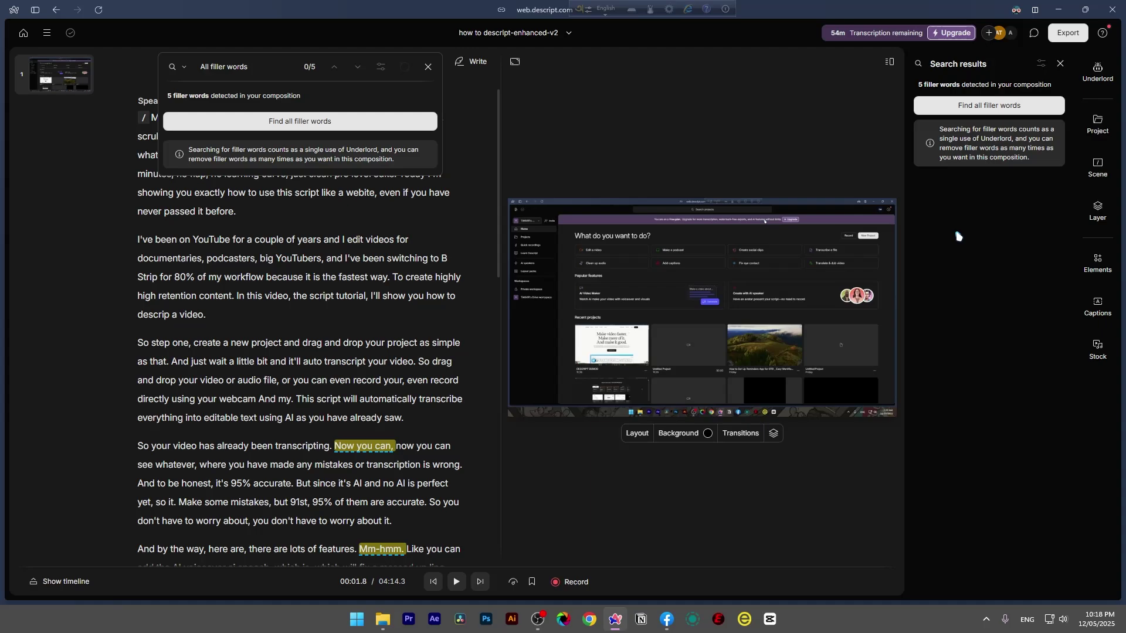
click(310, 123)
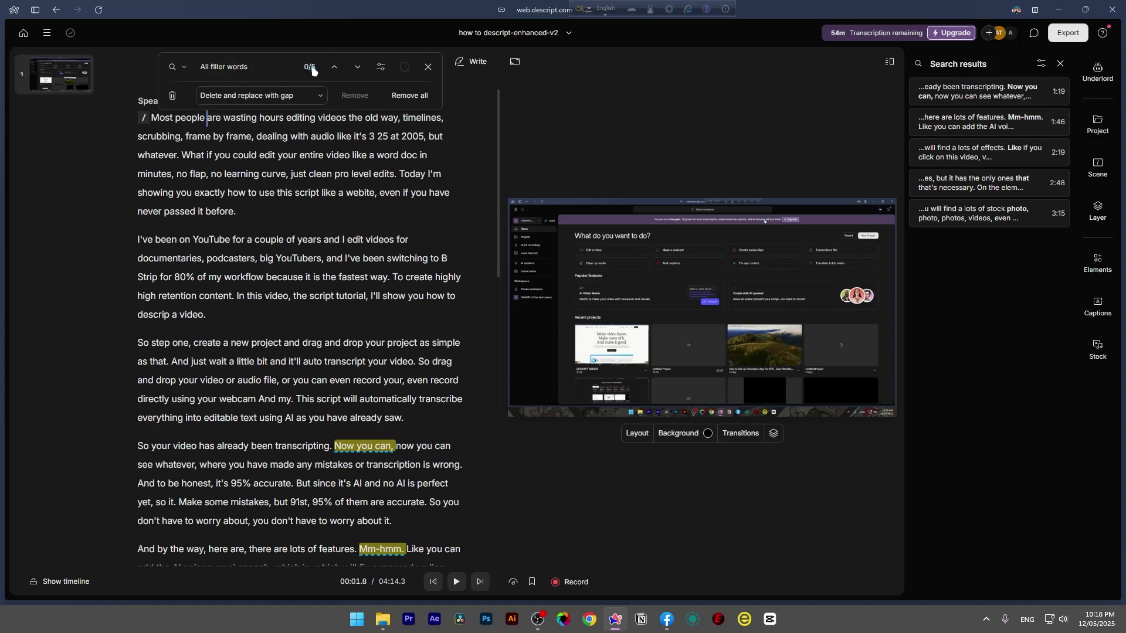
click(420, 99)
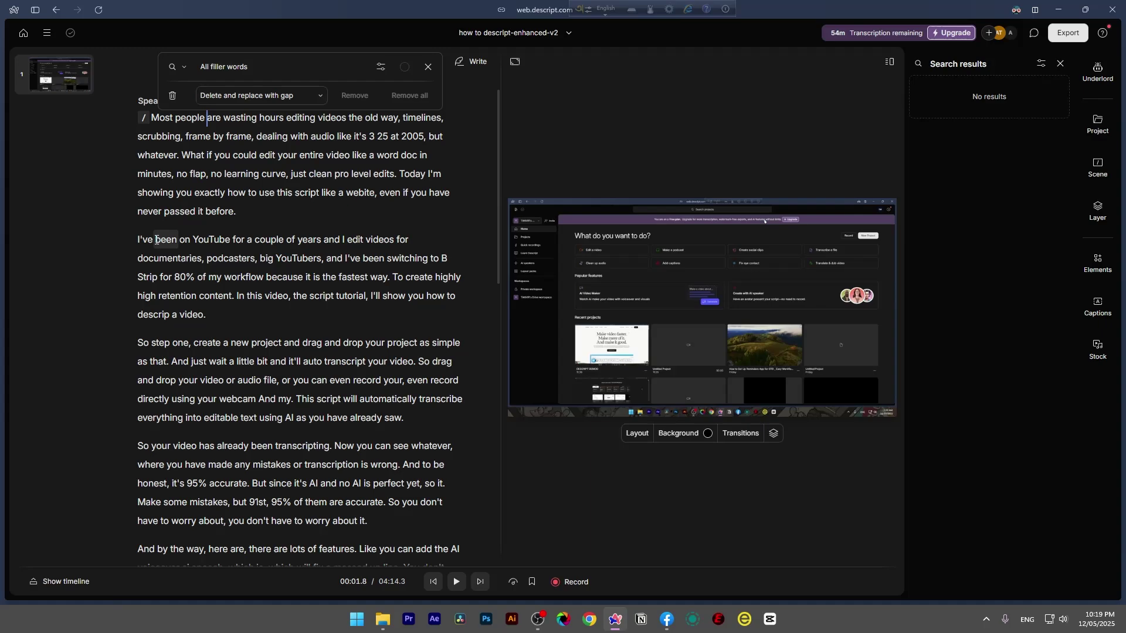
Delete the passage from "I've been on YouTube" through "80% of my workflow" in the second transcript paragraph.
drag(139, 240, 263, 277)
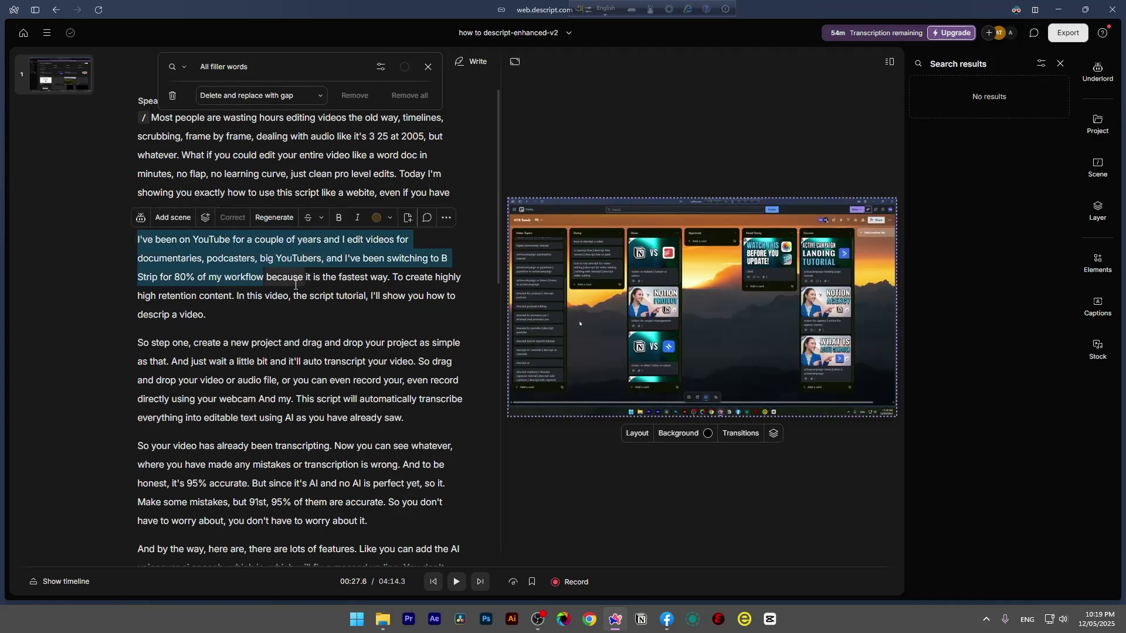
key(BackSpace)
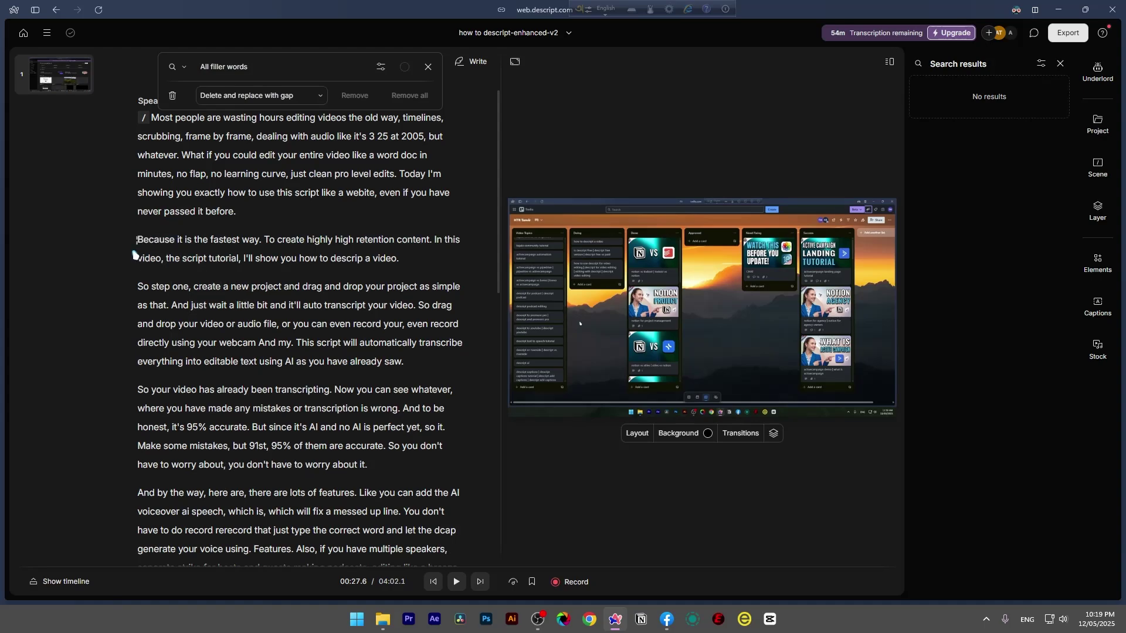
click(588, 296)
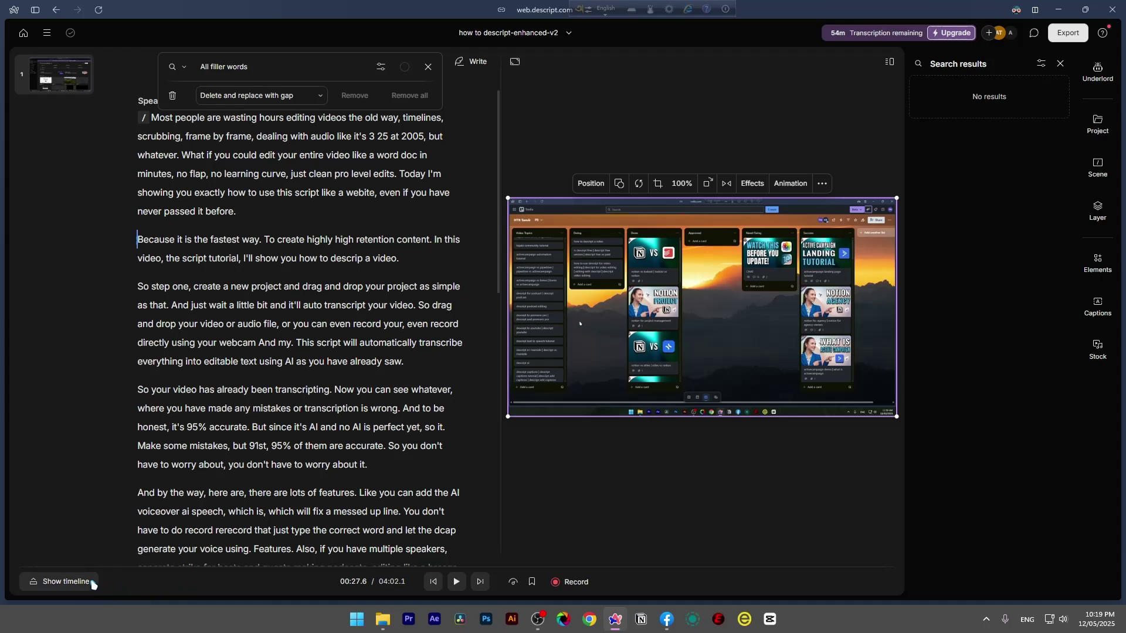
Show the timeline, look over the audio waveform and word track, and hide it again.
click(64, 582)
scroll(355, 572, down, 3)
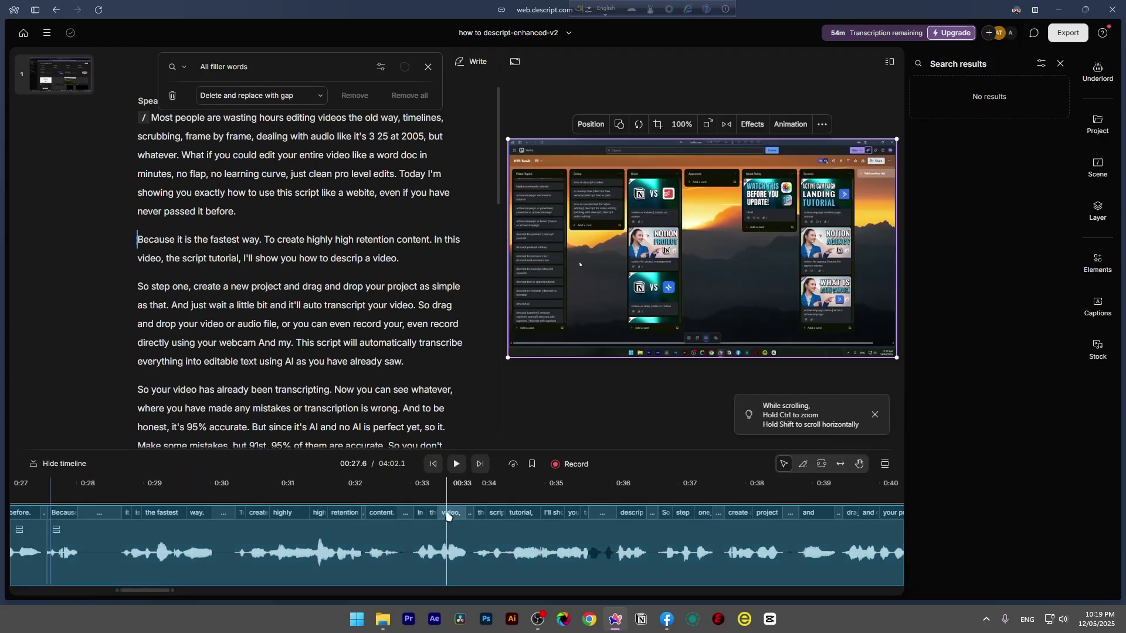
click(65, 463)
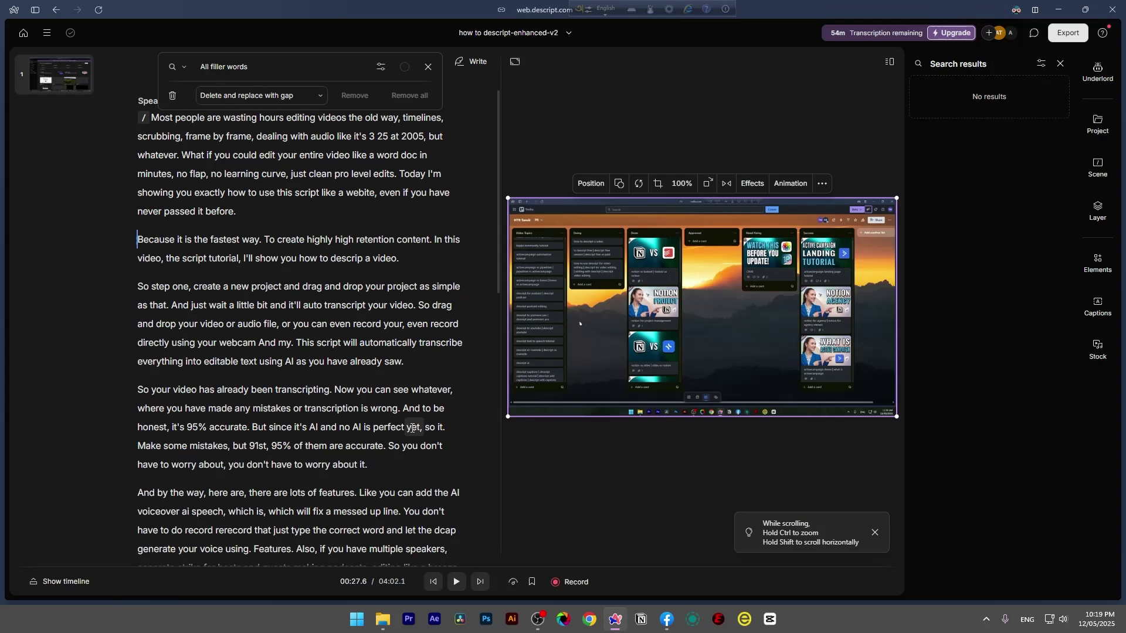
Close the filler word search and break the third paragraph after "So step one" so the rest starts on its own line.
click(428, 68)
click(213, 270)
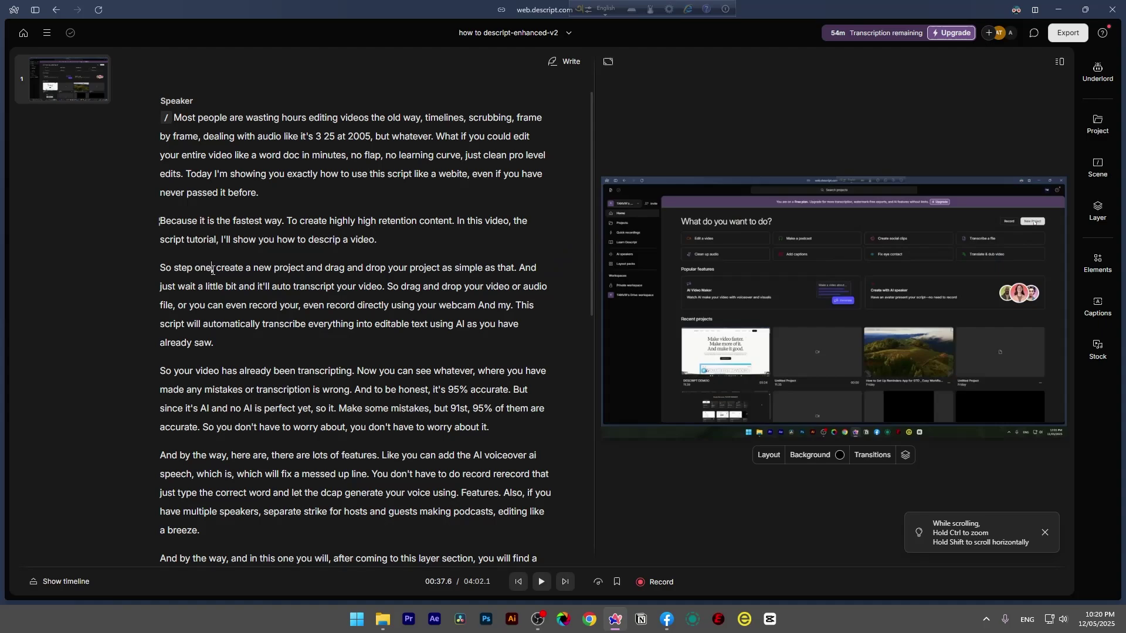
text(,)
key(Return)
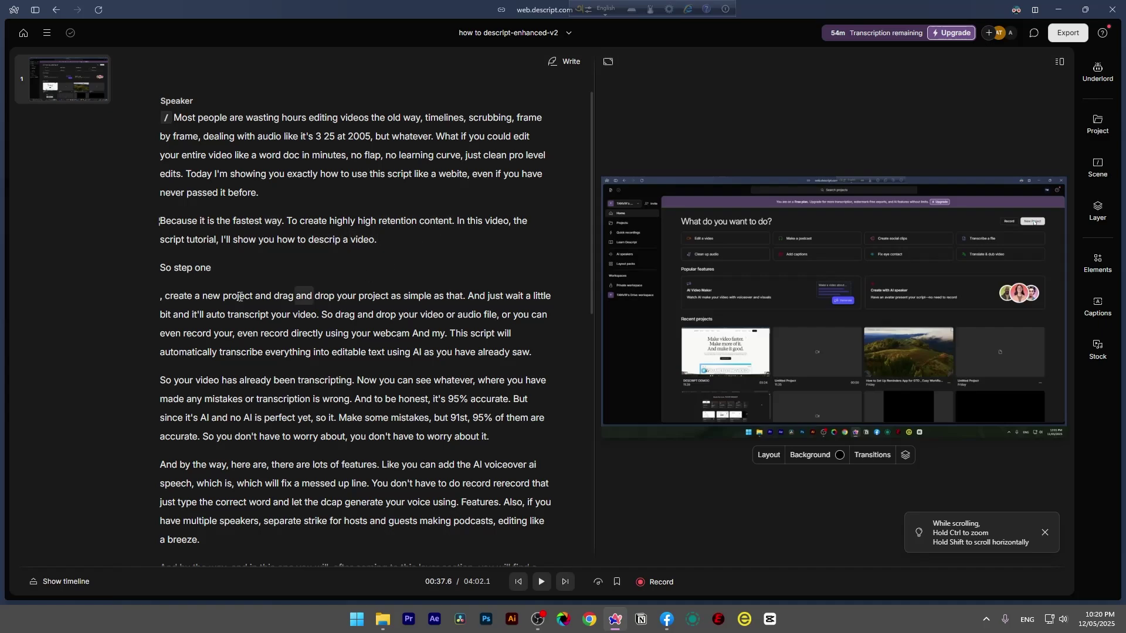
Play the video from the "Because it is the fastest way" paragraph, raise the system volume to 64, and pause.
click(160, 221)
key(space)
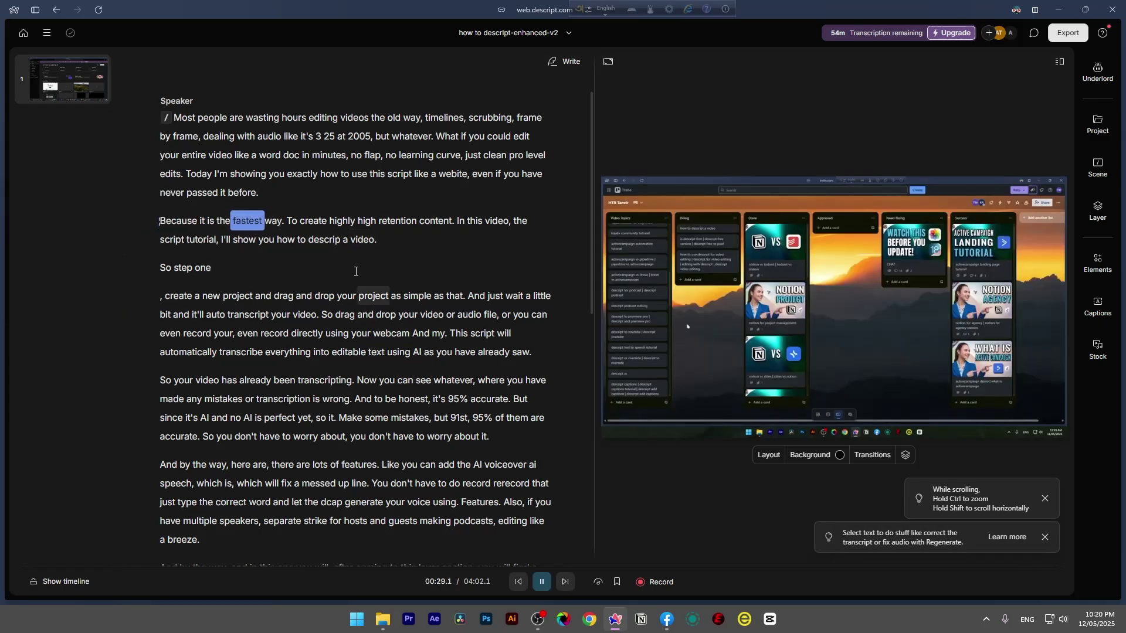
key(XF86AudioLowerVolume)
key(XF86AudioRaiseVolume)
key(XF86AudioRaiseVolume)
key(XF86AudioRaiseVolume)
key(XF86AudioRaiseVolume)
key(XF86AudioRaiseVolume)
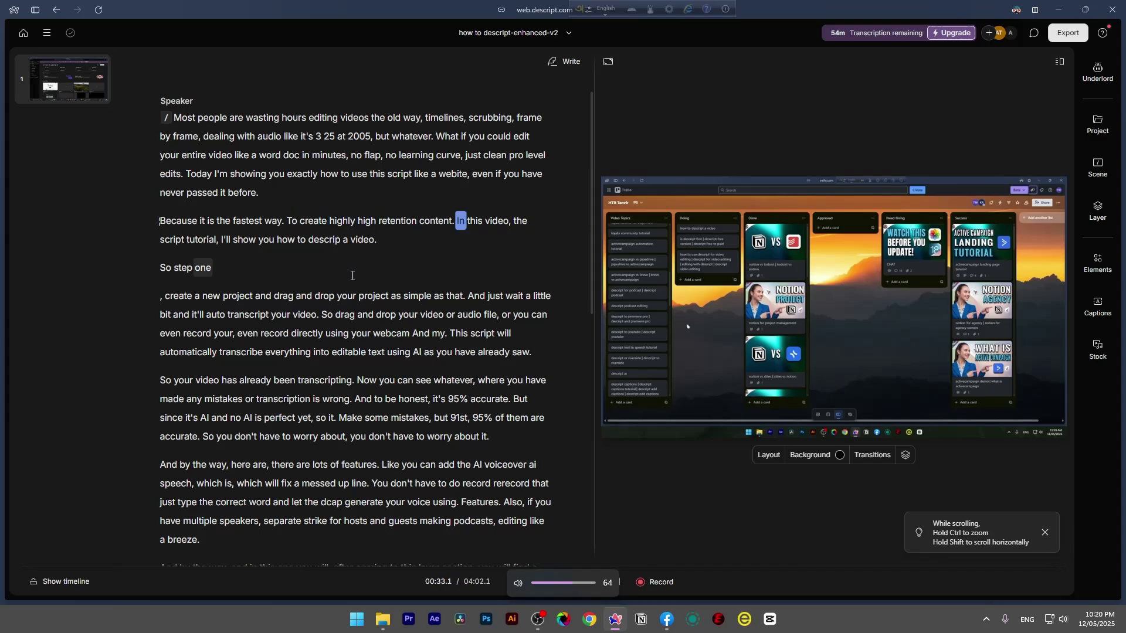
key(space)
Delete the word "highly" before "high retention content" in the second paragraph.
click(346, 222)
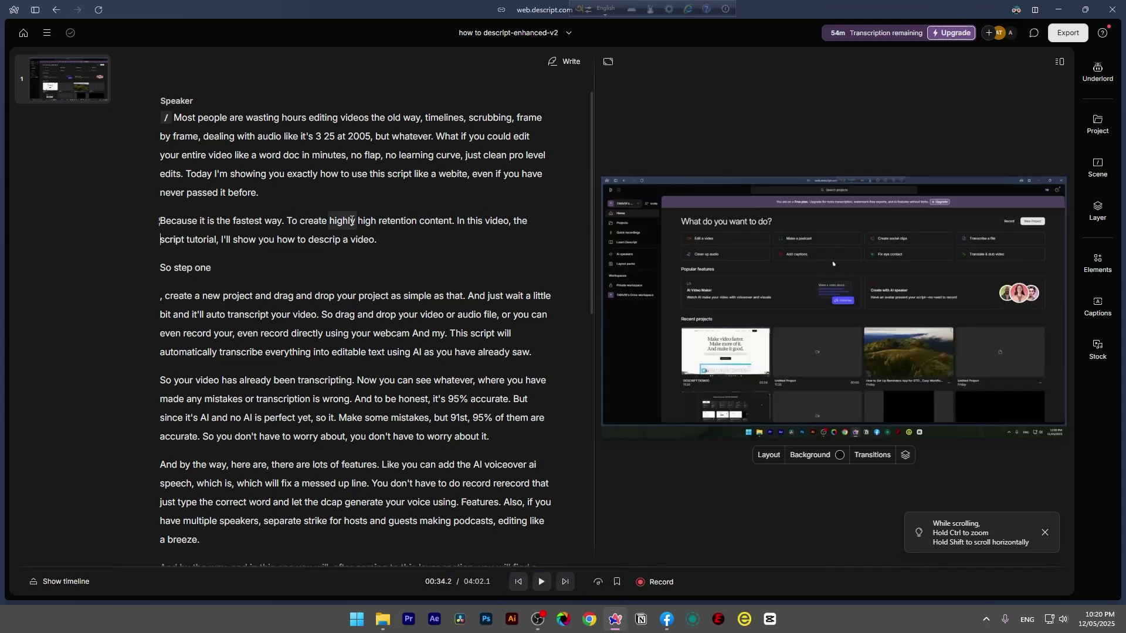
double_click(342, 222)
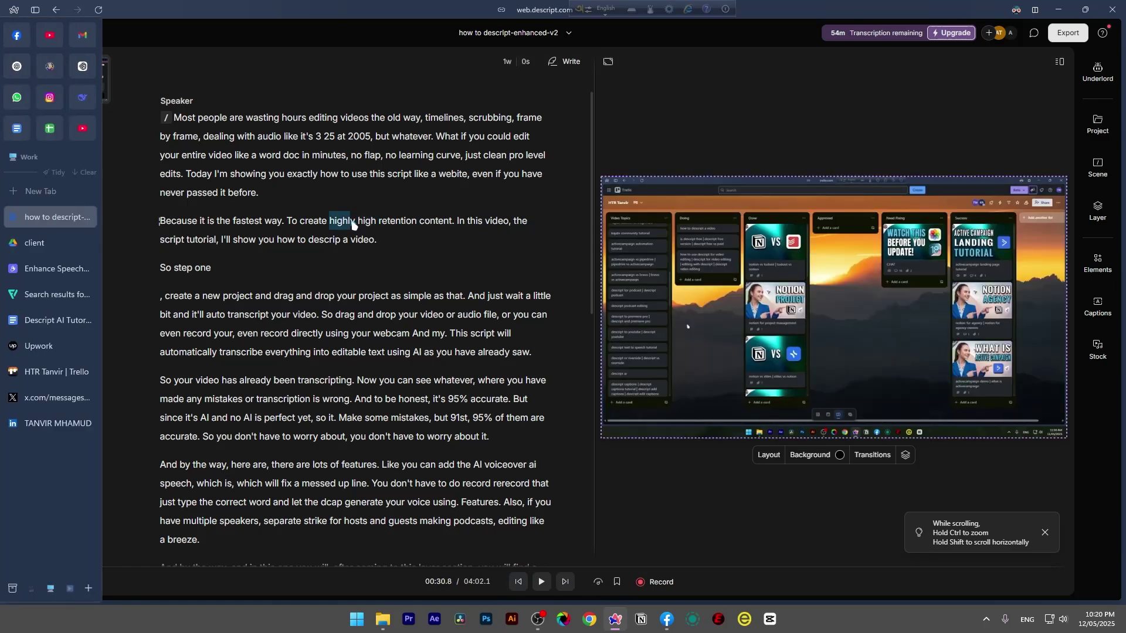
click(355, 222)
click(328, 222)
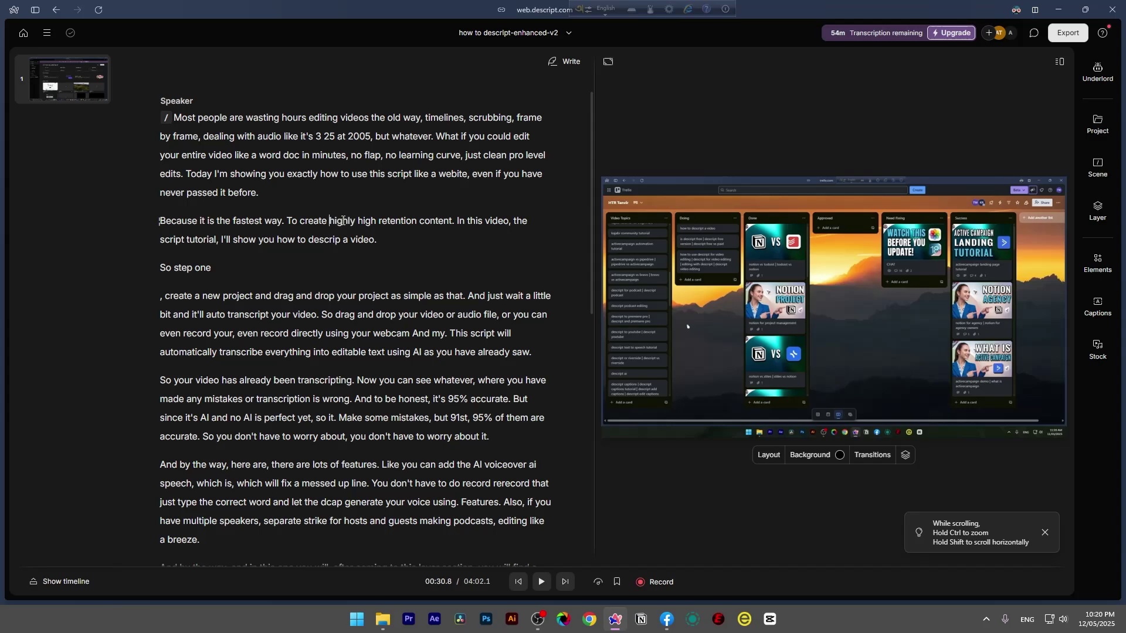
double_click(343, 221)
key(BackSpace)
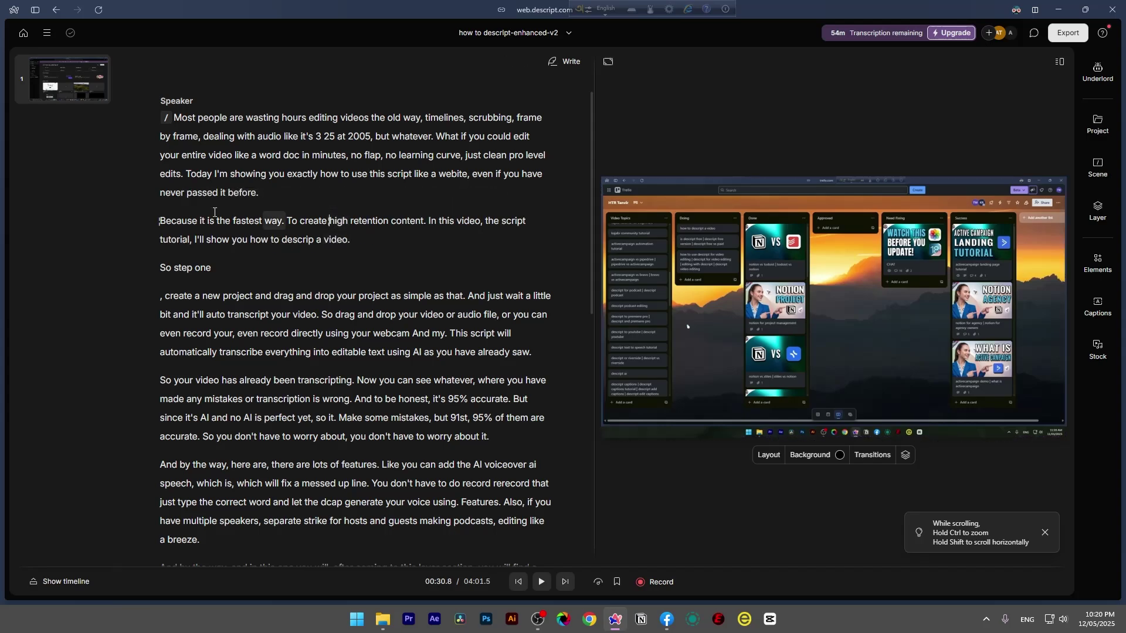
Play the second paragraph from its beginning to check the cut and pause near its end.
click(159, 222)
key(space)
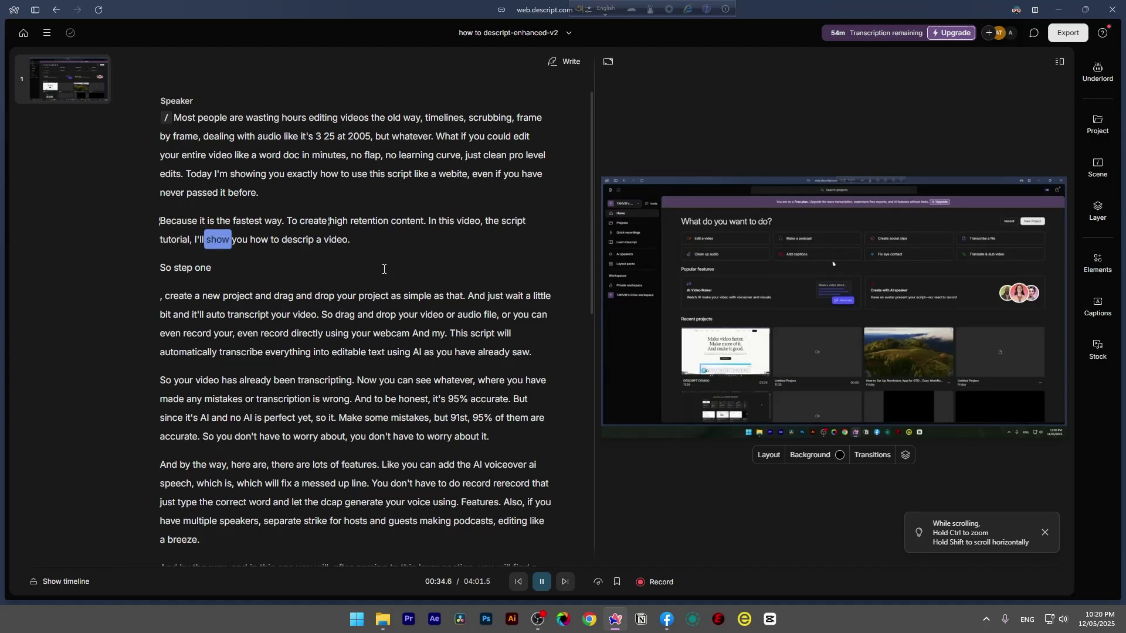
key(space)
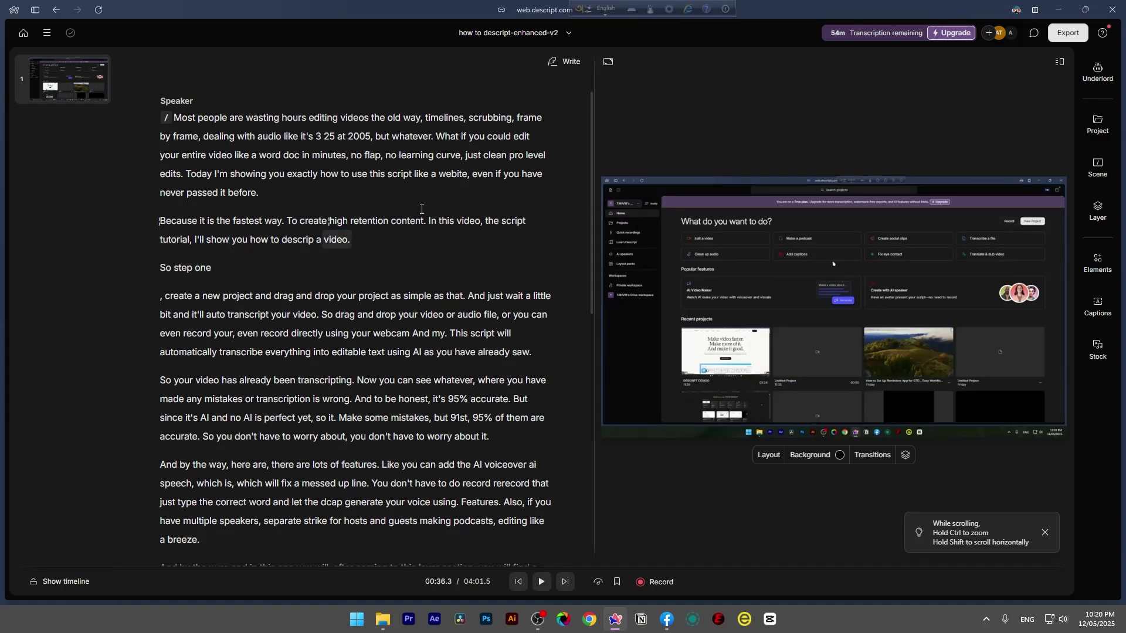
Delete "In this video," from the second paragraph and play back the edited passage.
click(432, 219)
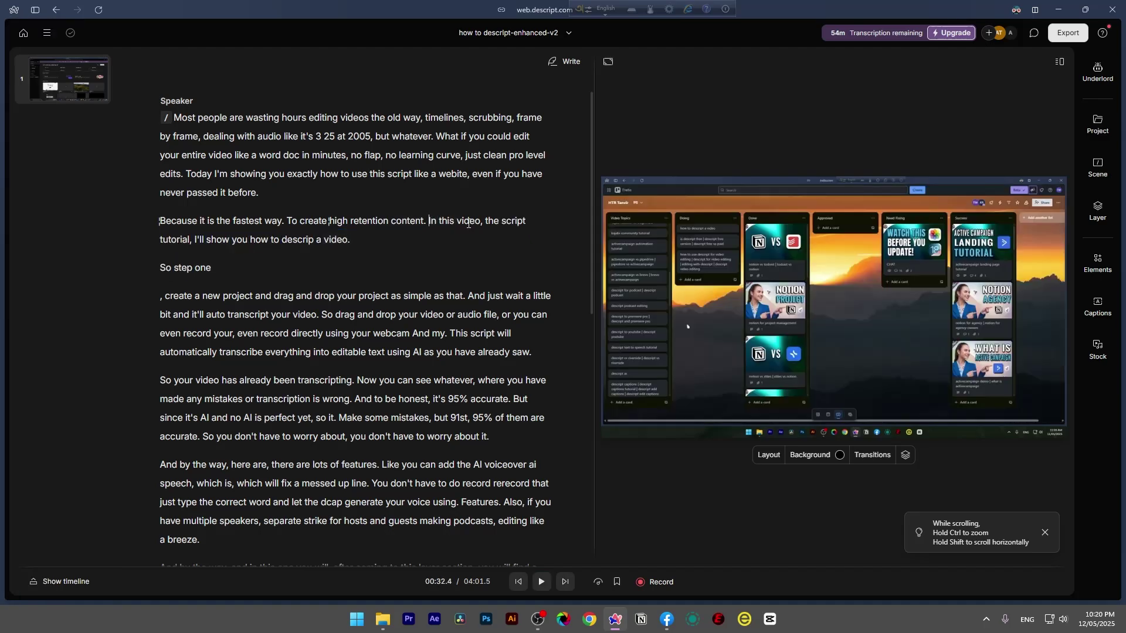
shift+click(485, 222)
key(BackSpace)
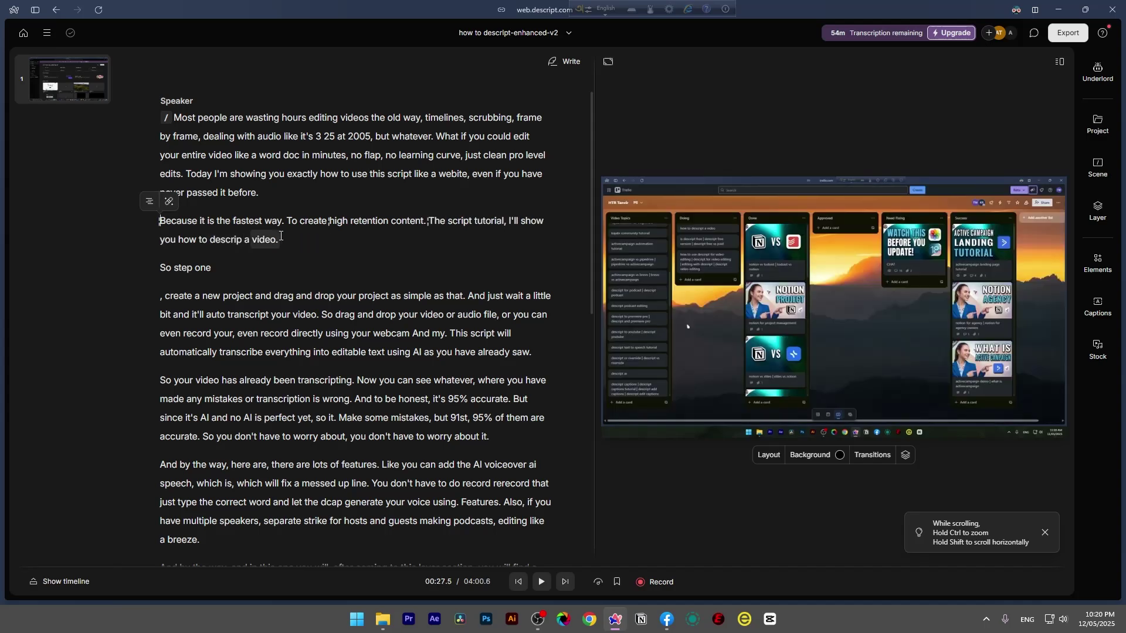
key(space)
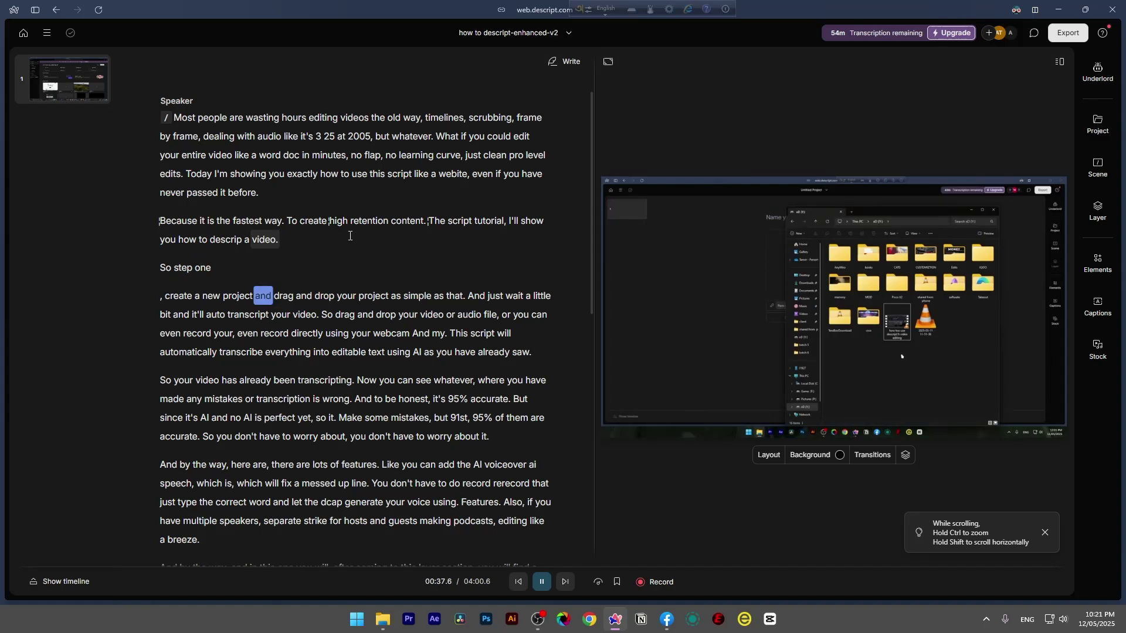
key(space)
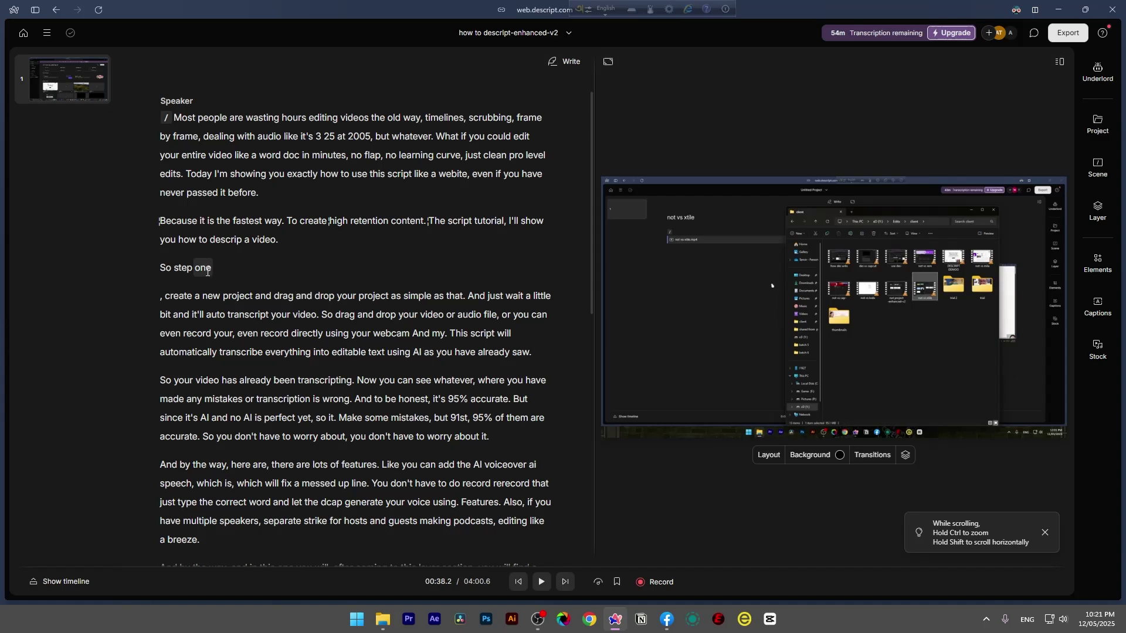
Select the "create a new project and drag and drop" paragraph and add Typewriter captions to this scene.
click(164, 295)
triple_click(469, 354)
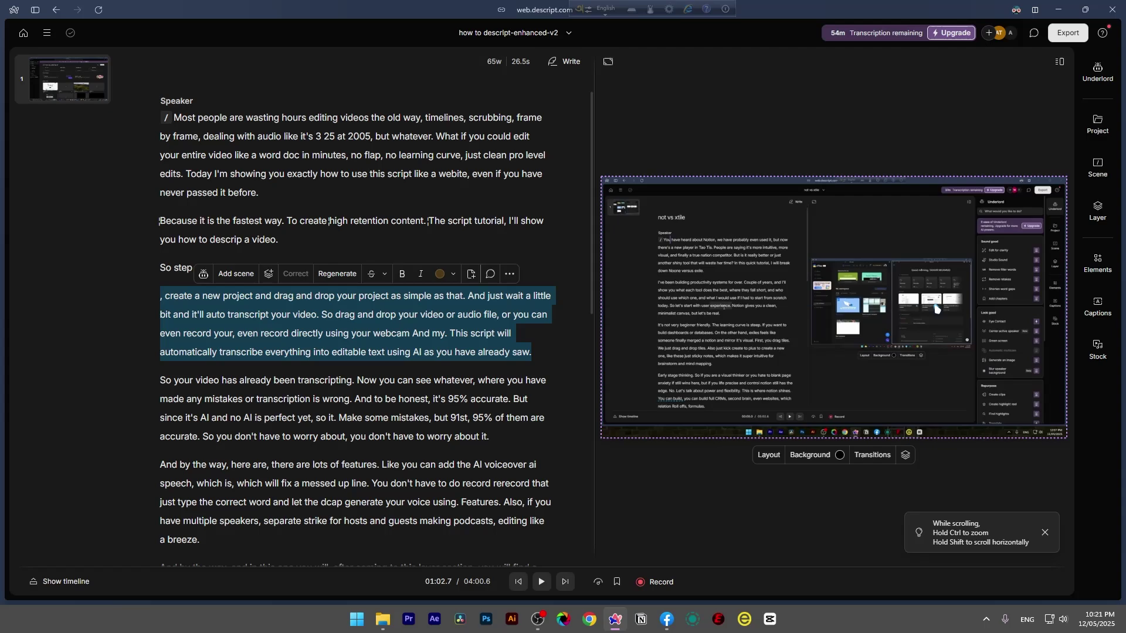
click(1097, 304)
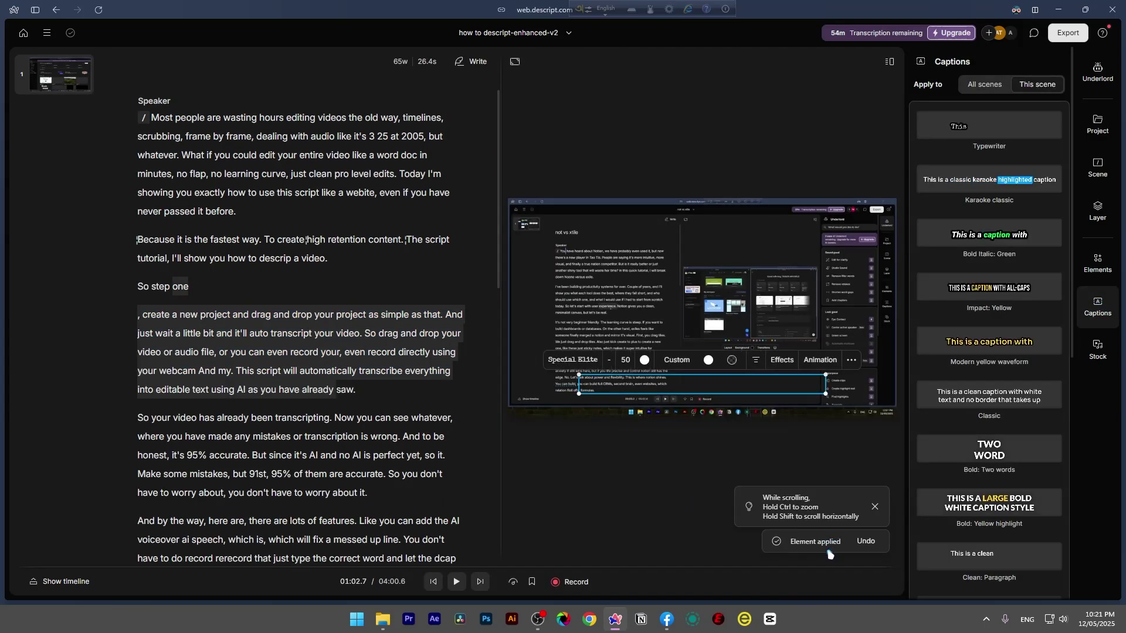
Show the timeline and play the captioned passage from its beginning to preview the captions.
click(44, 582)
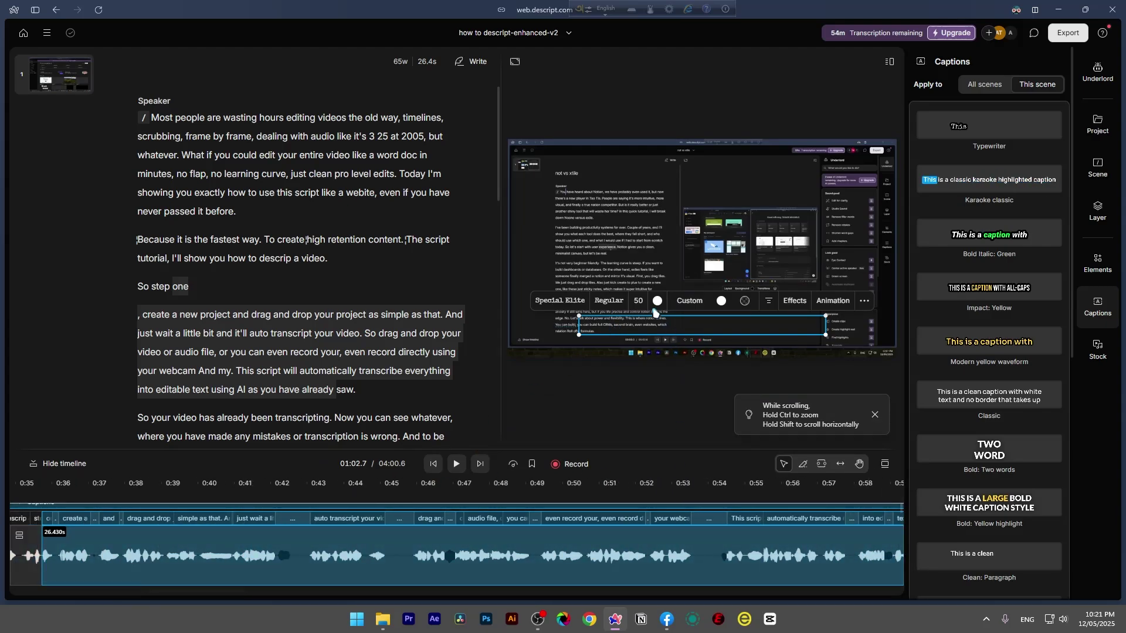
click(50, 495)
mouse_move(43, 494)
key(space)
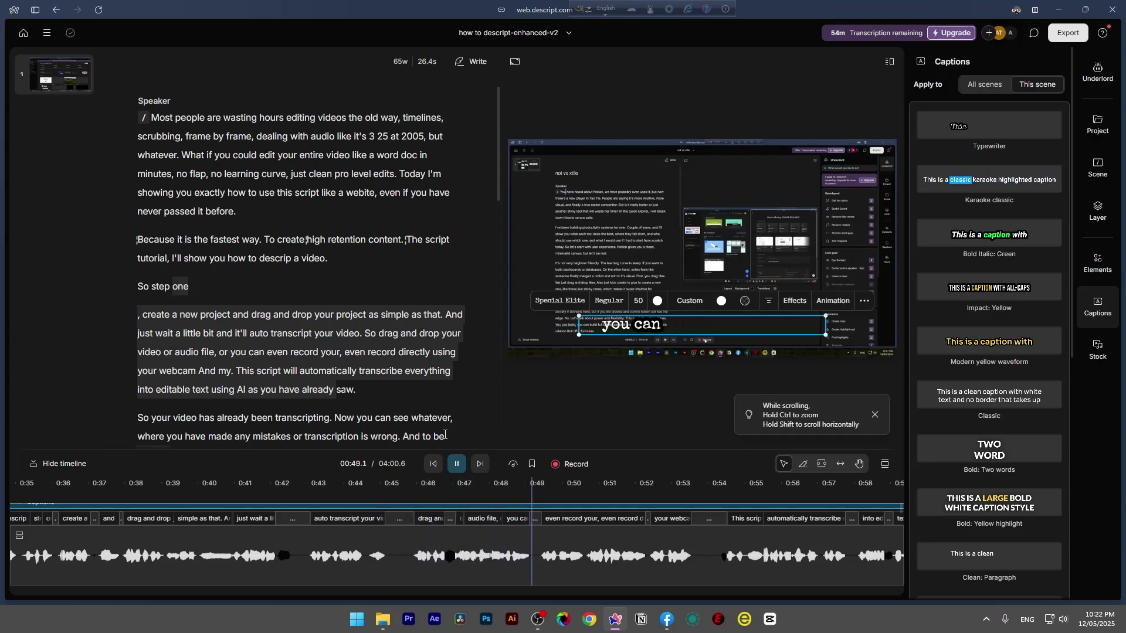
Pause the preview and select the transcript from "Because it is the fastest way" through "as you have already".
key(space)
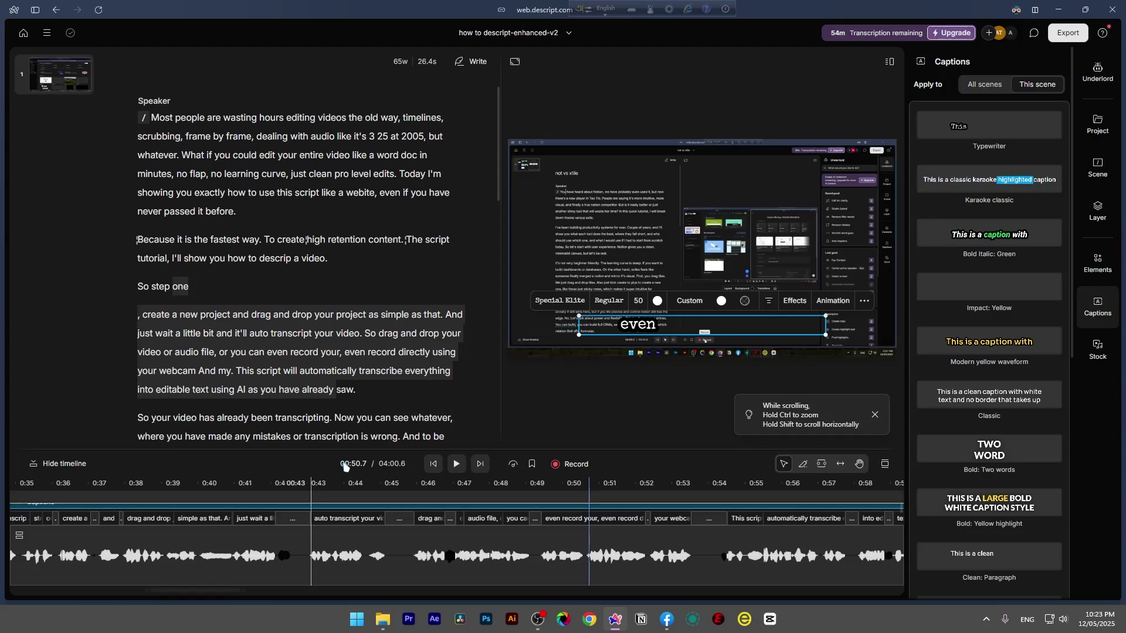
click(188, 240)
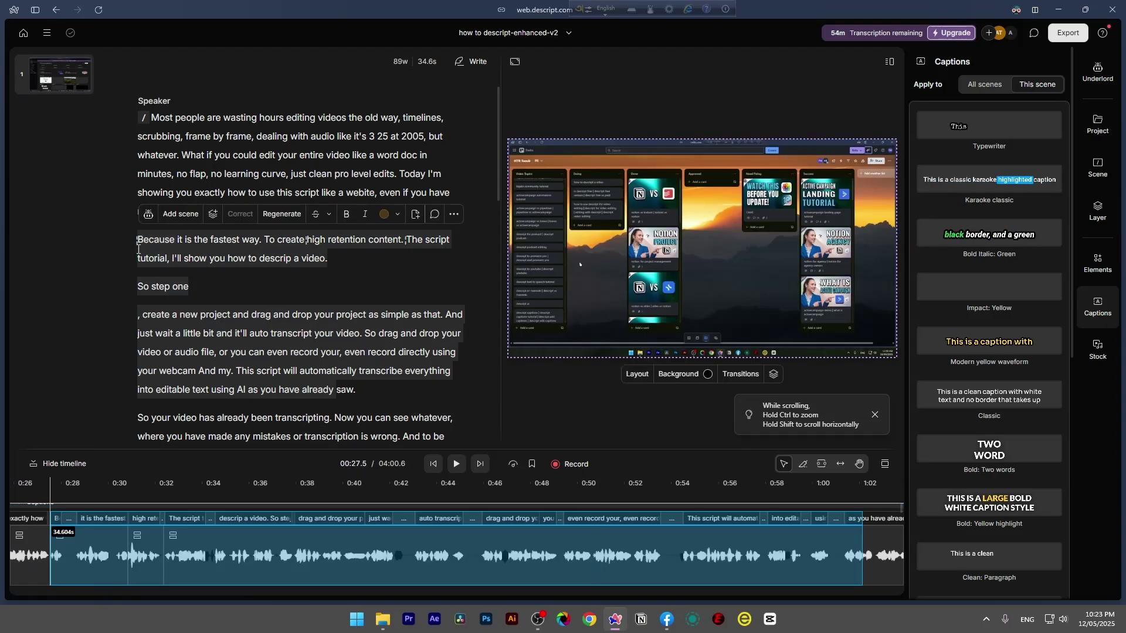
scroll(188, 240, down, 3)
scroll(188, 240, up, 4)
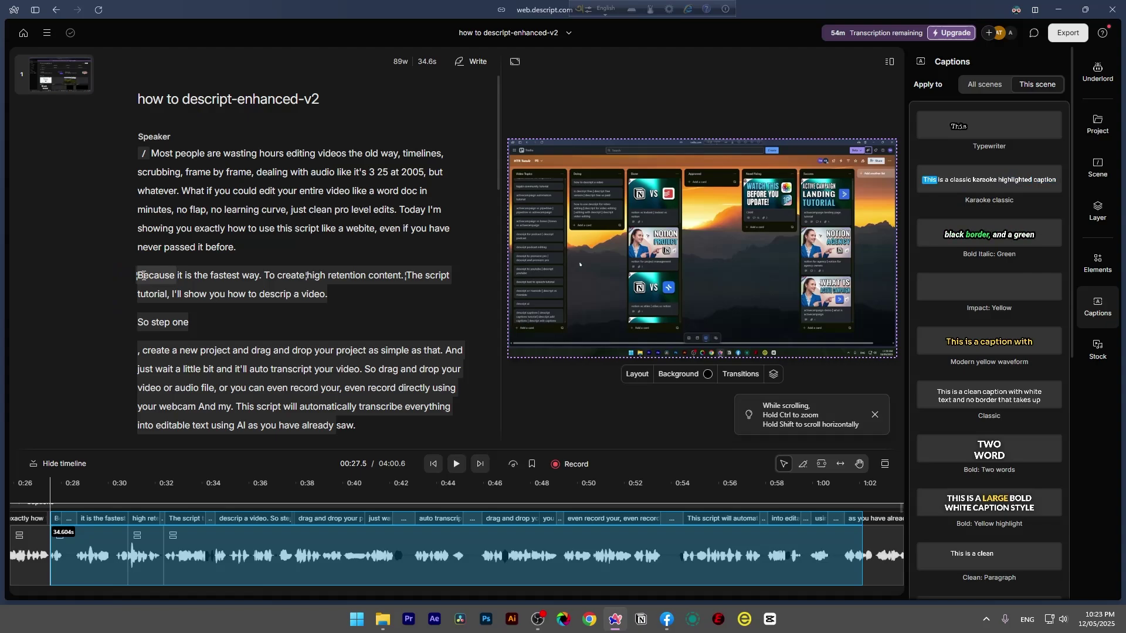
drag(143, 275, 337, 425)
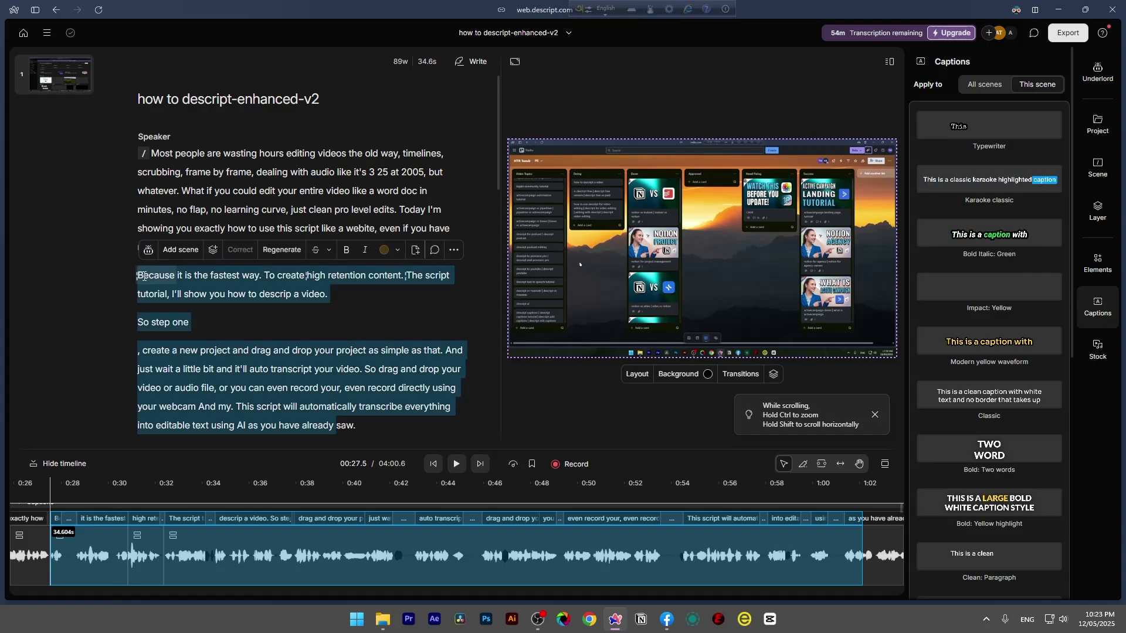
Open the video export settings and set the destination to Local export.
click(1064, 34)
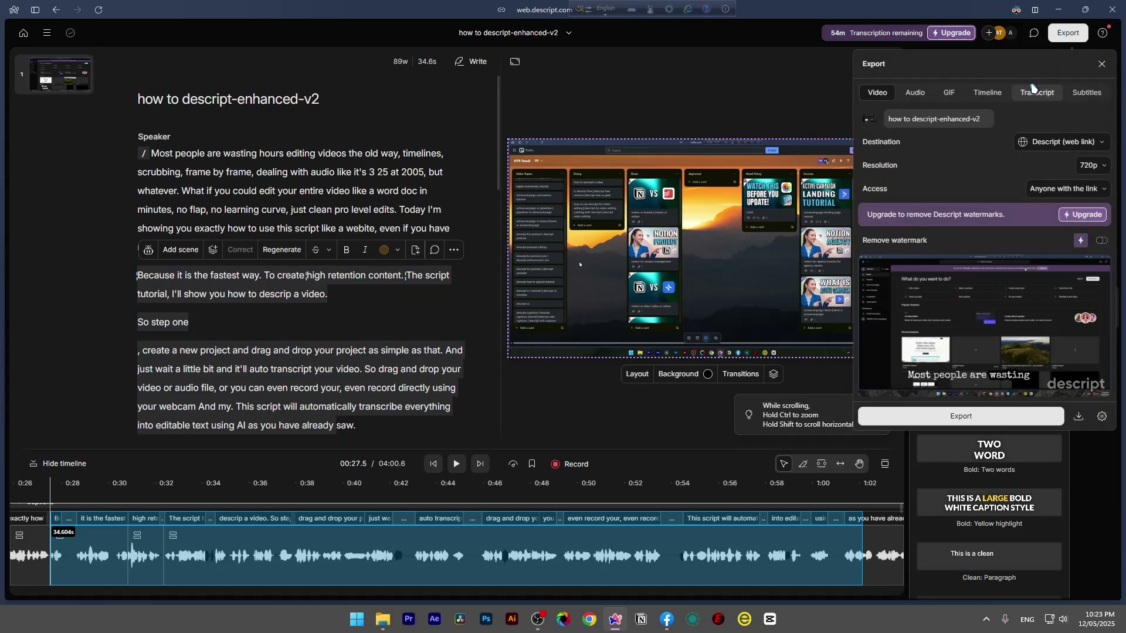
key(Escape)
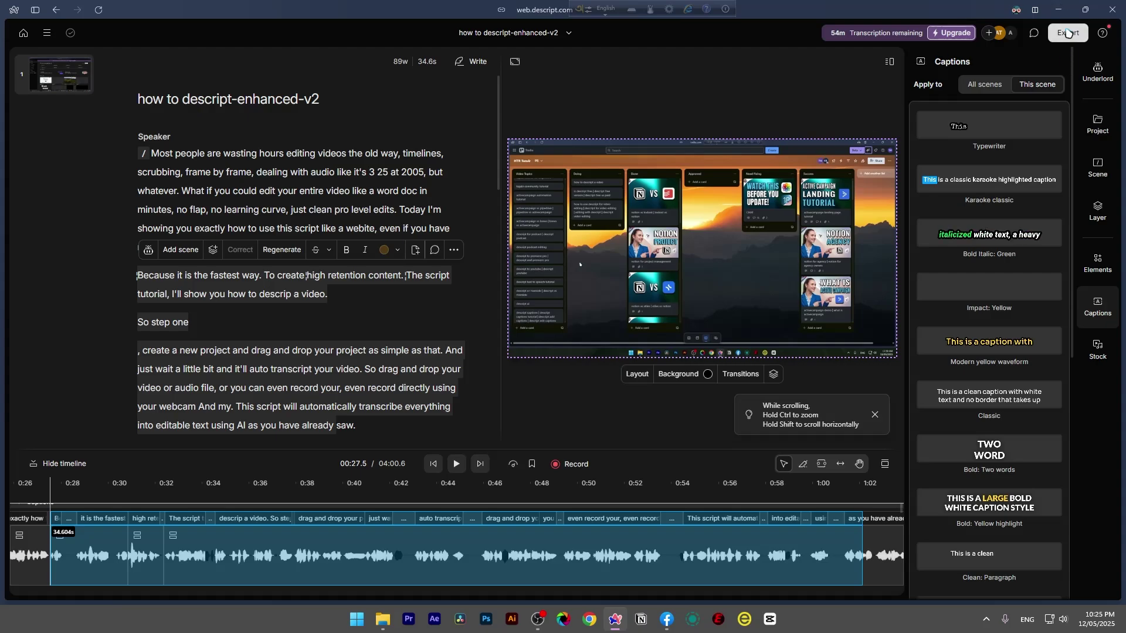
click(1067, 32)
click(1070, 148)
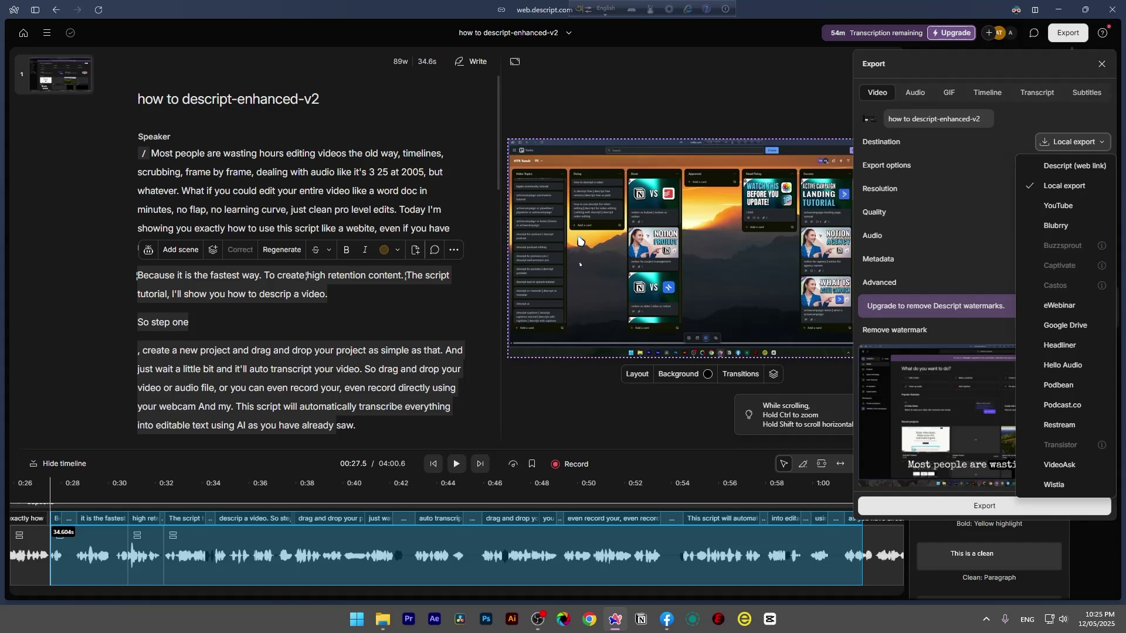
click(1030, 128)
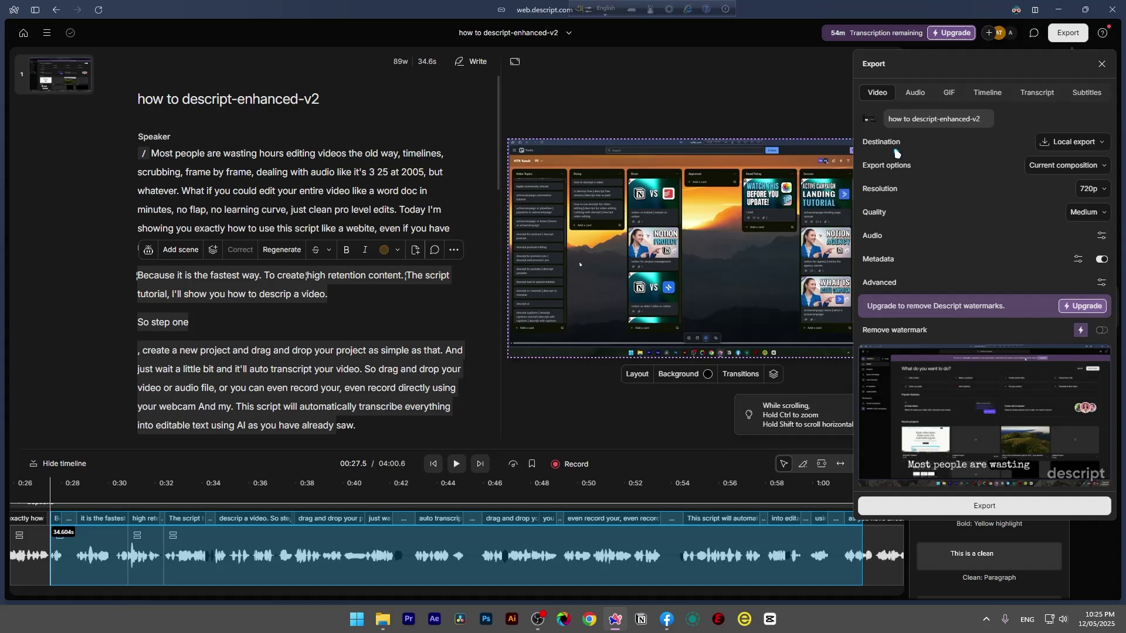
Set the video export destination to Descript (web link) and open the choices for who can access it.
click(1072, 141)
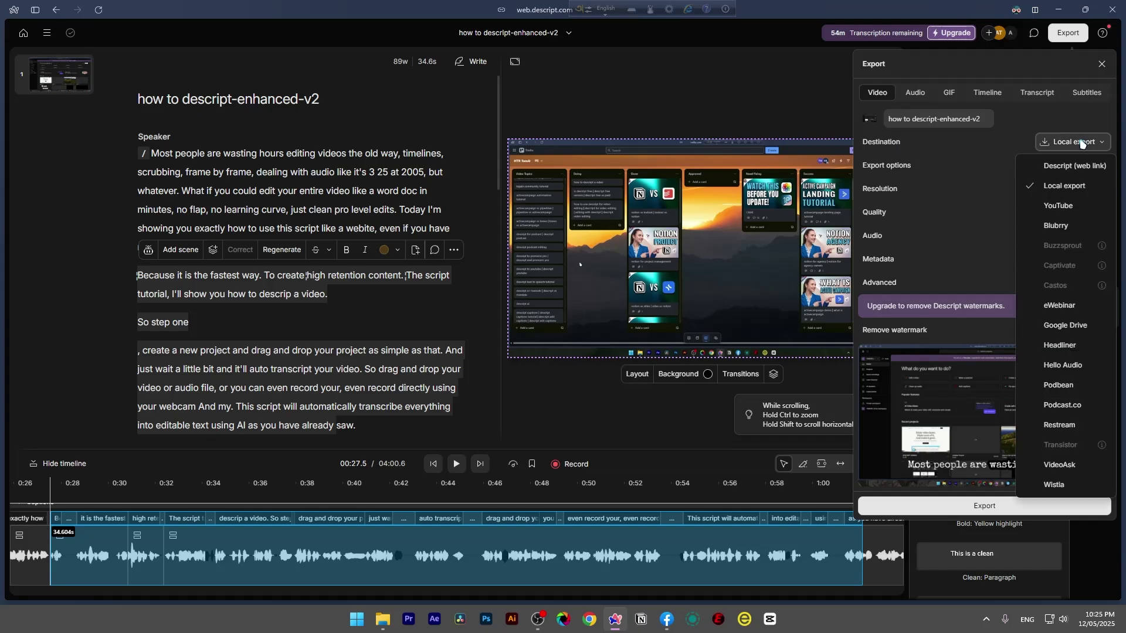
click(1054, 167)
click(1058, 143)
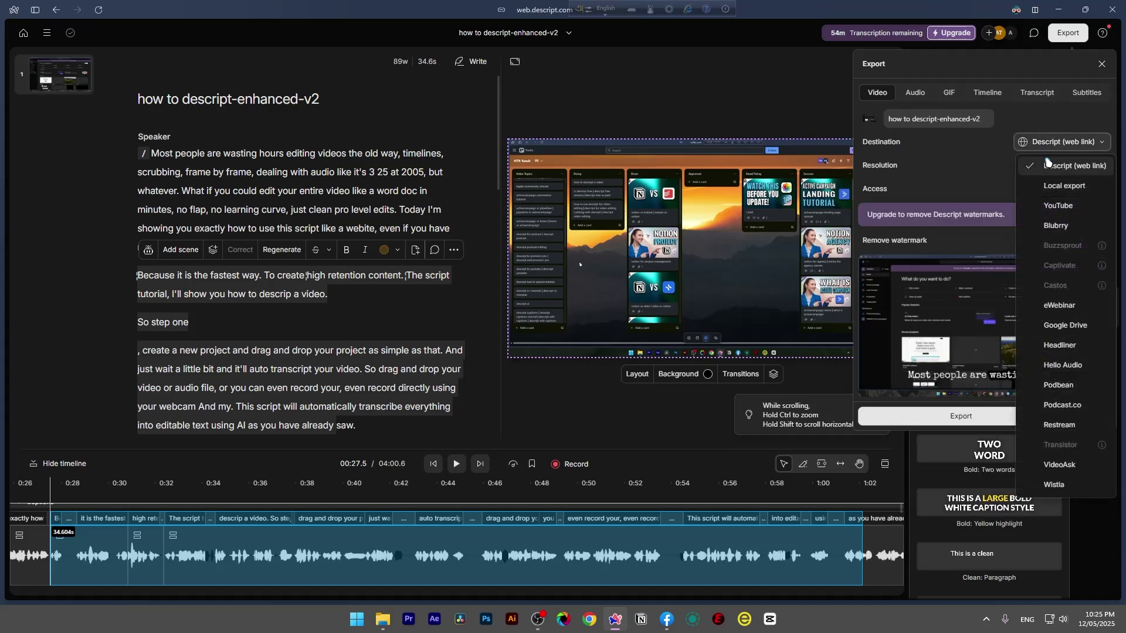
click(1057, 166)
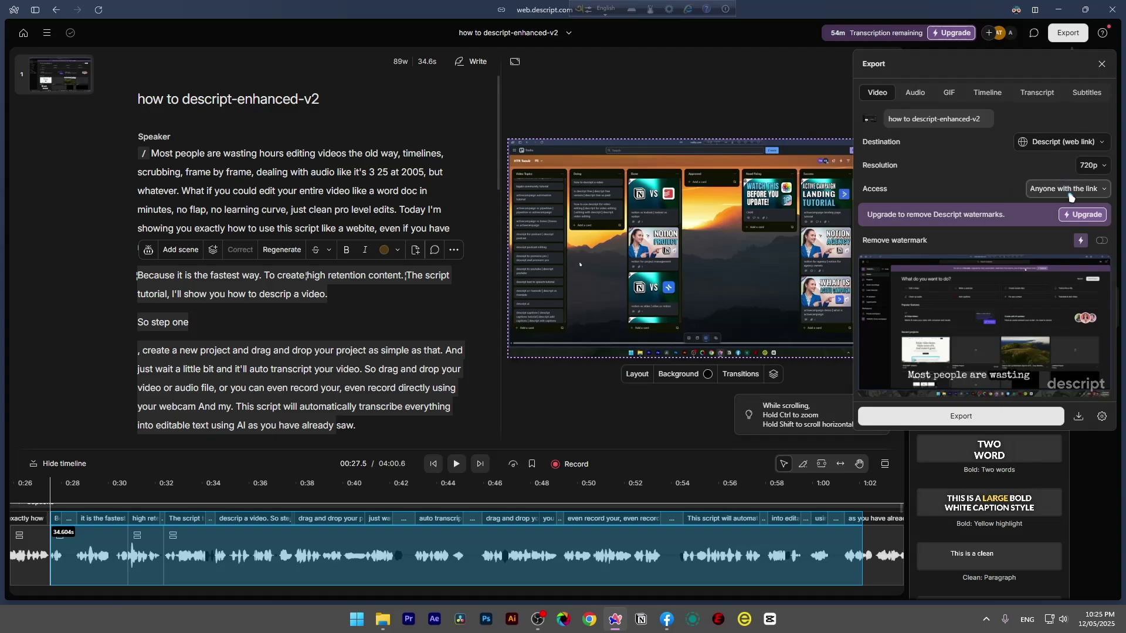
click(1067, 189)
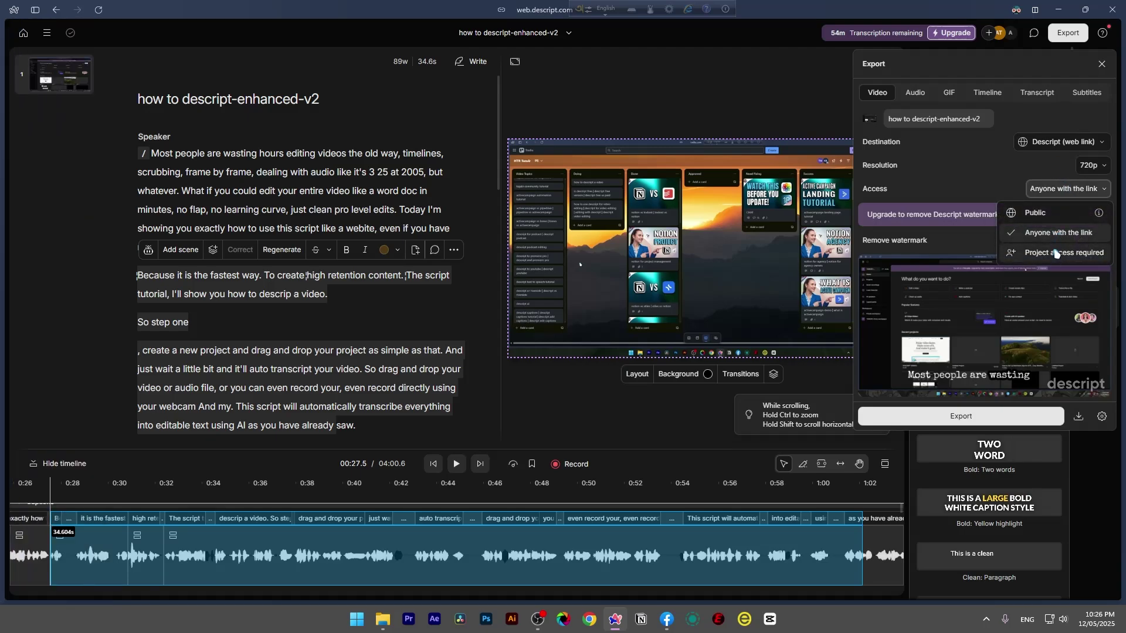